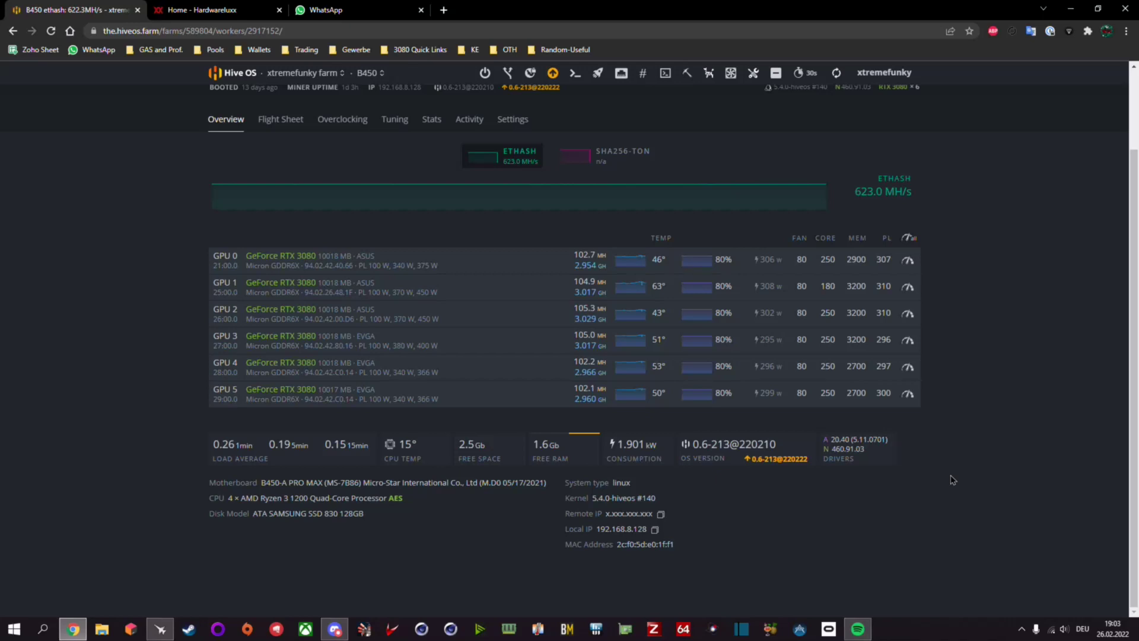
- In GPU 0's overclock config, replace the core clock 250 with 1200 MHz and set memory to 1800 MHz
{"action": "left_click", "coordinate": [907, 260]}
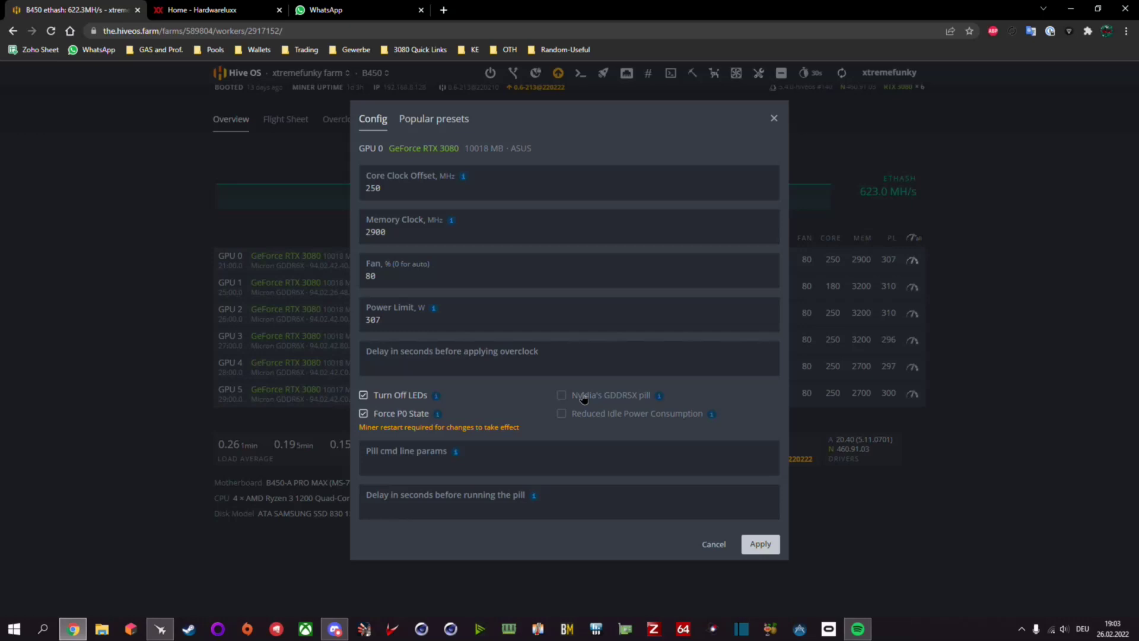
{"action": "left_click", "coordinate": [406, 191]}
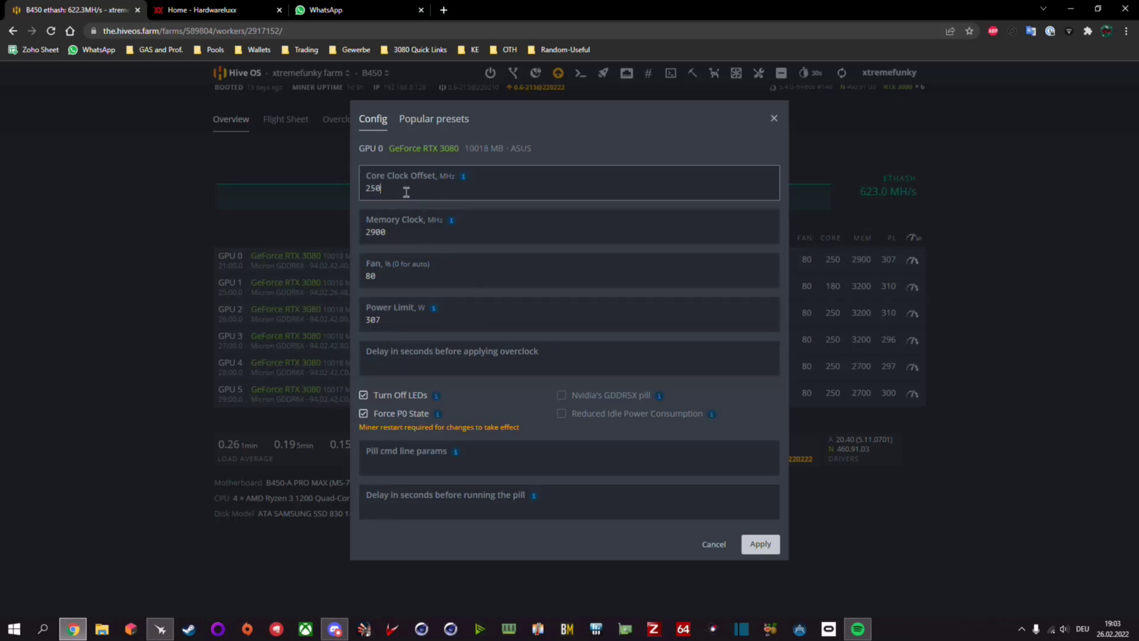
{"action": "double_click", "coordinate": [407, 191]}
{"action": "type", "text": "1200"}
{"action": "left_click", "coordinate": [425, 237]}
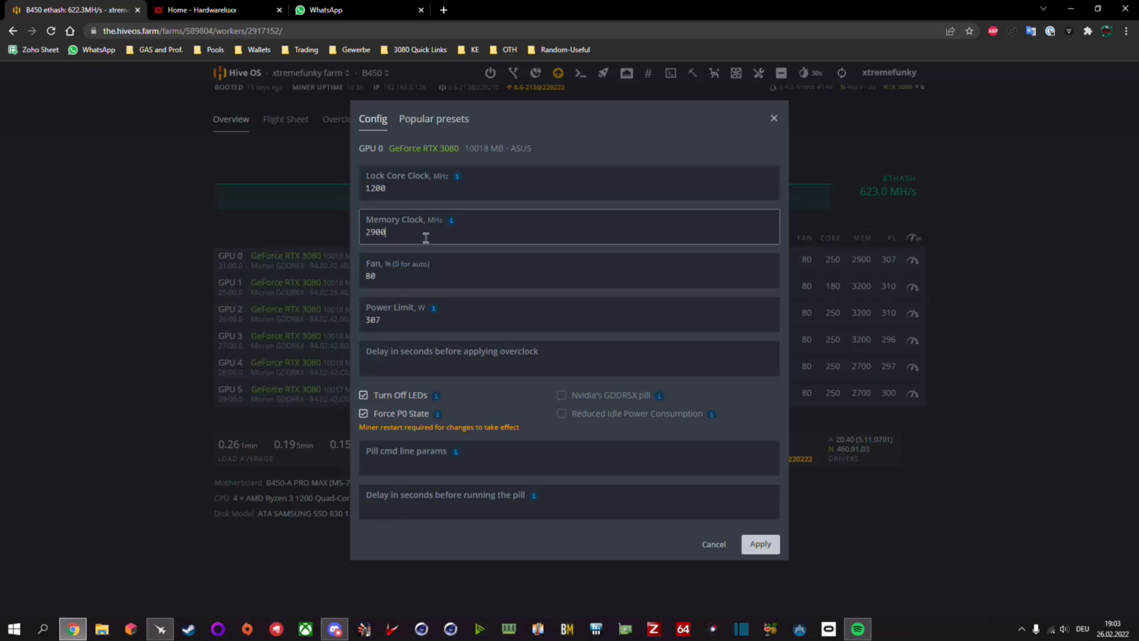
{"action": "left_click", "coordinate": [399, 190]}
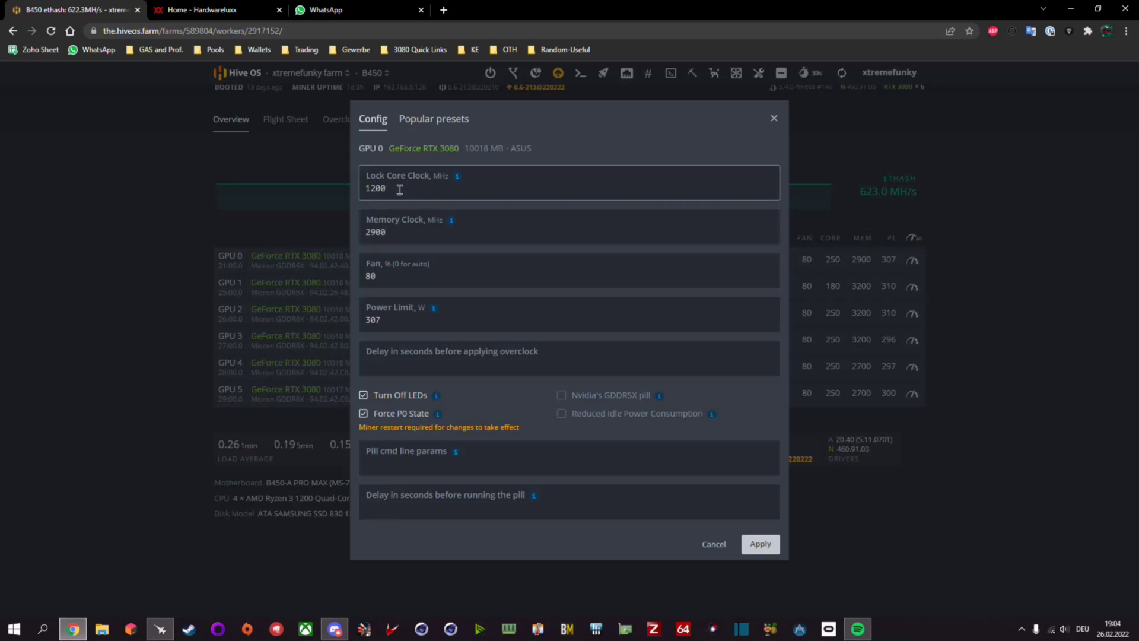
{"action": "left_click", "coordinate": [425, 232]}
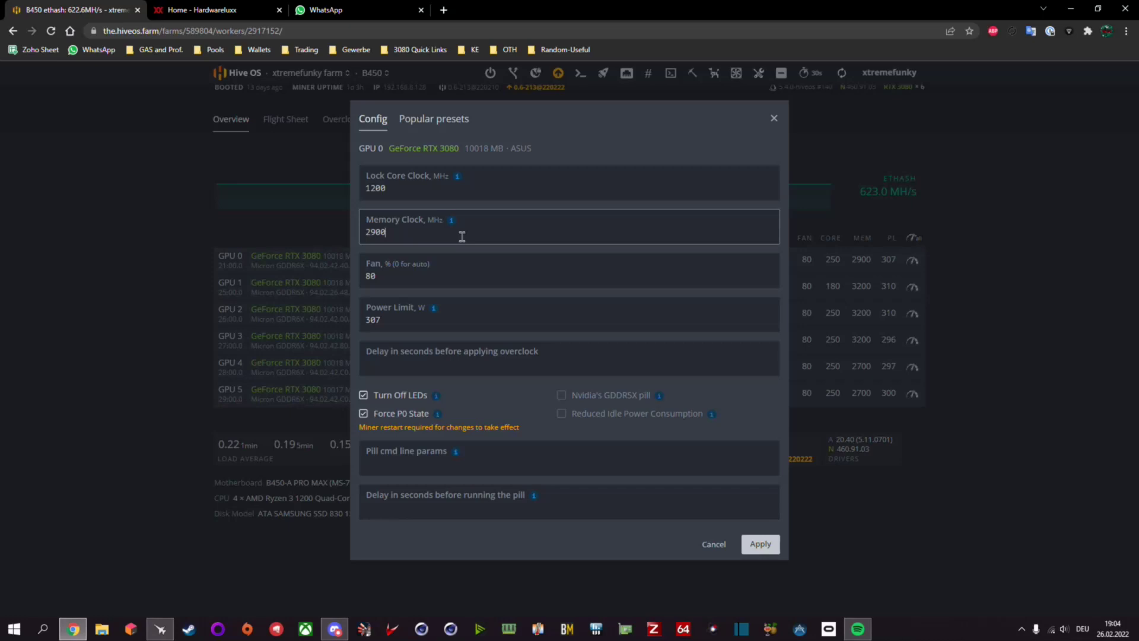
{"action": "key", "text": "ctrl+a"}
{"action": "type", "text": "1800"}
- Change GPU 0's memory clock back to 2900 and its core clock from 1200 to 250
{"action": "key", "text": "BackSpace"}
{"action": "key", "text": "BackSpace"}
{"action": "key", "text": "BackSpace"}
{"action": "key", "text": "BackSpace"}
{"action": "type", "text": "2900"}
{"action": "left_click", "coordinate": [512, 199]}
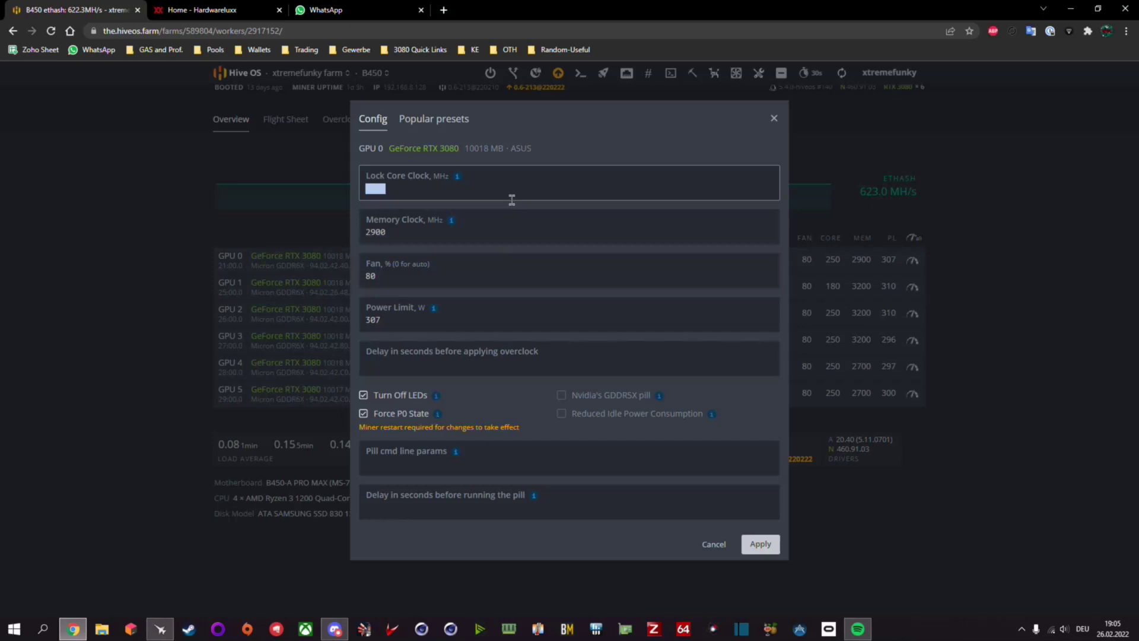
{"action": "type", "text": "250"}
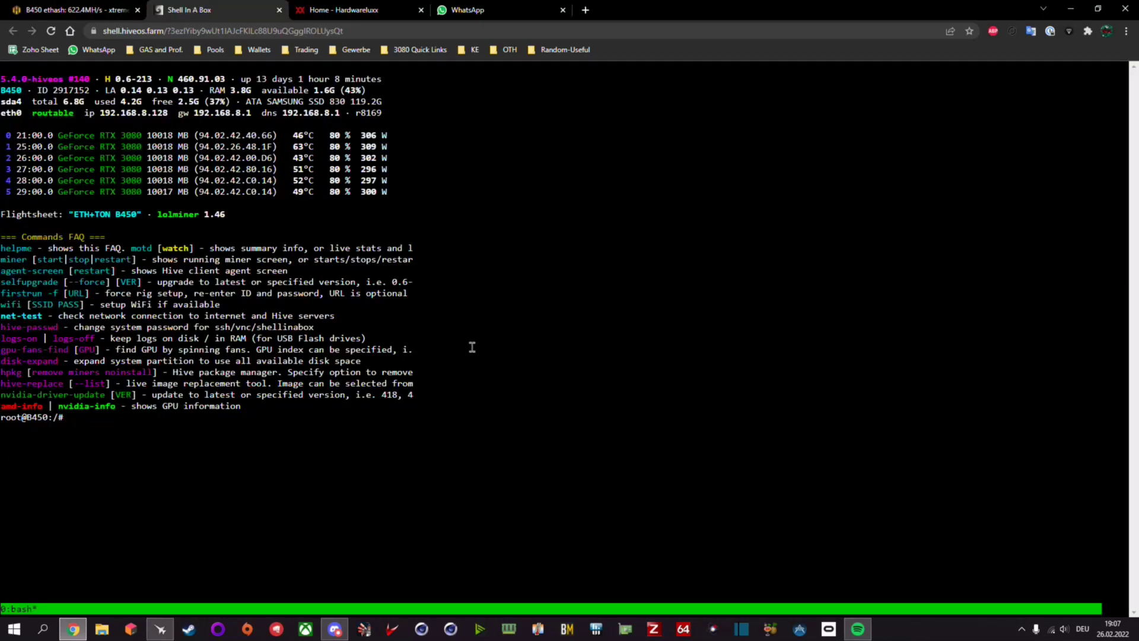
- Run 'miner' in the shell to see live lolMiner ETH/TON stats, then return to the worker page
{"action": "type", "text": "miner"}
{"action": "key", "text": "Return"}
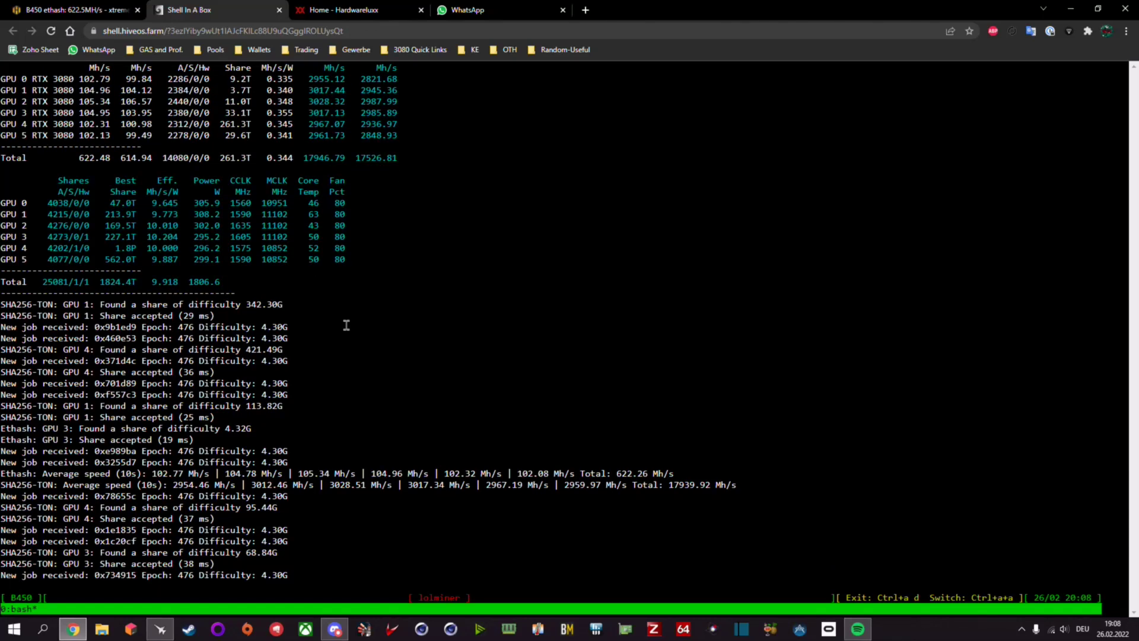
{"action": "left_click", "coordinate": [71, 10]}
{"action": "left_click", "coordinate": [844, 178]}
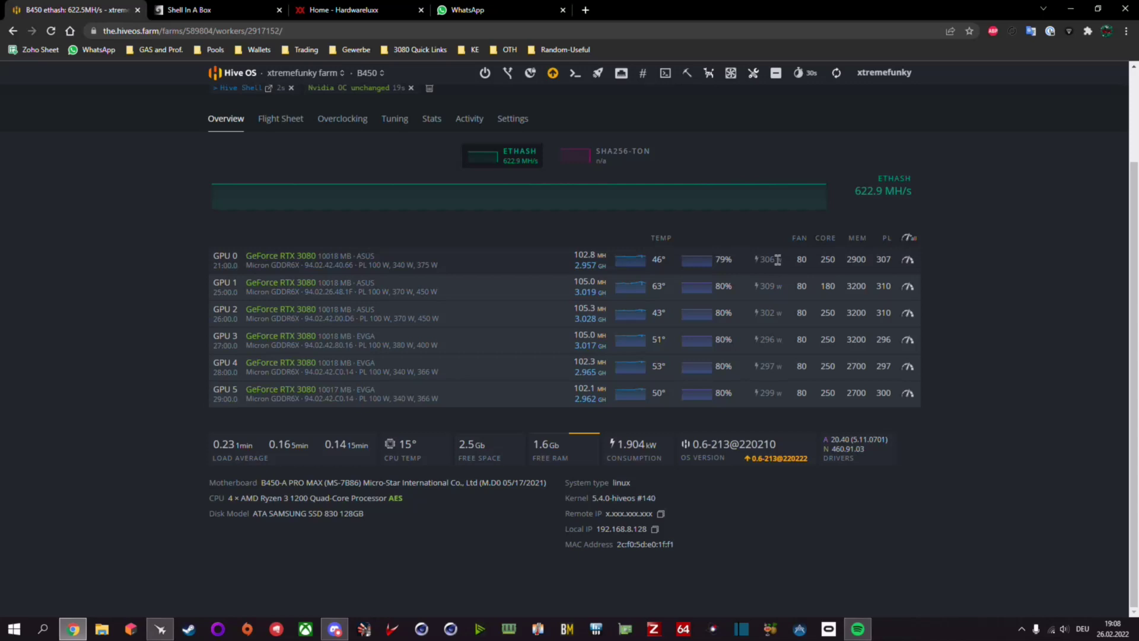
- Lock GPU 0's core at 1560 MHz, clear the 307 W power limit, and apply
{"action": "left_click", "coordinate": [908, 264]}
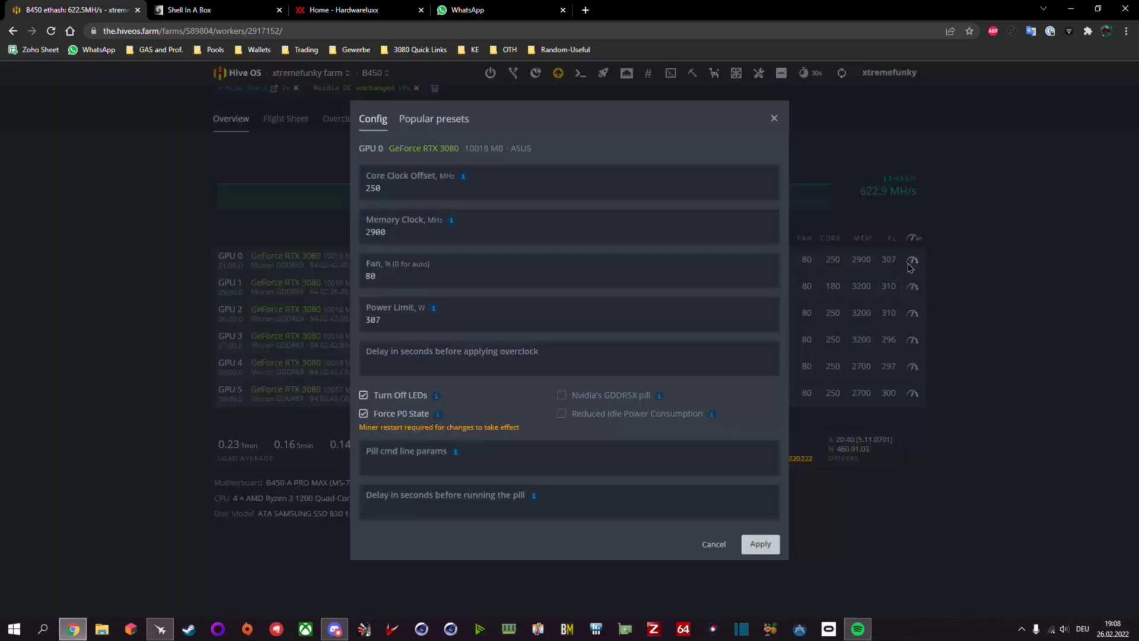
{"action": "left_click", "coordinate": [394, 190]}
{"action": "double_click", "coordinate": [394, 189]}
{"action": "type", "text": "1"}
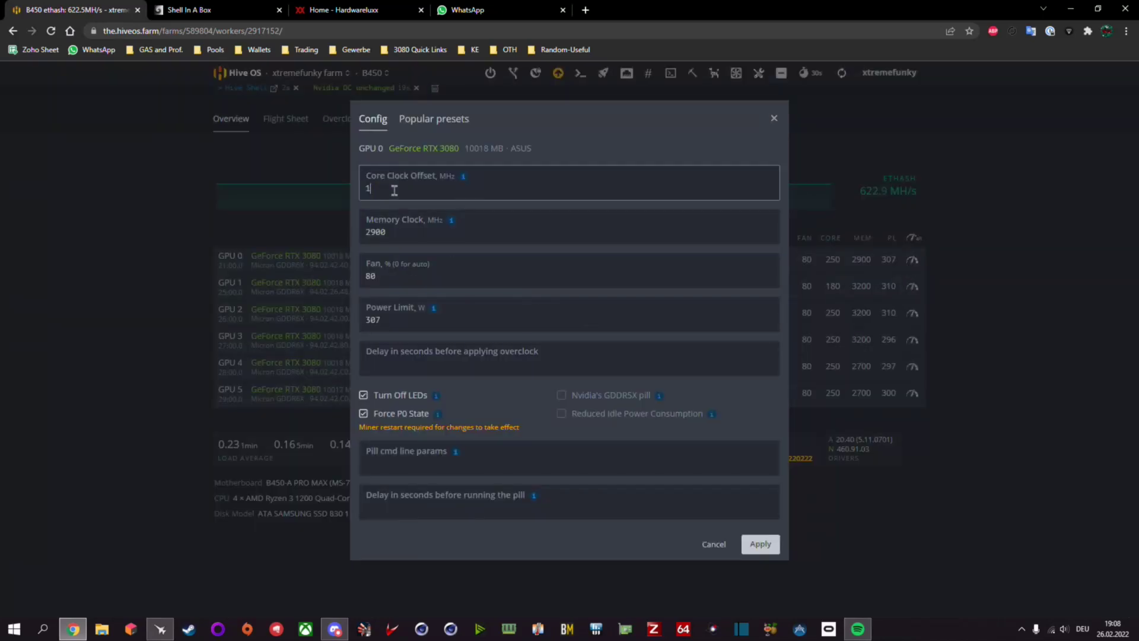
{"action": "type", "text": "560"}
{"action": "double_click", "coordinate": [414, 316]}
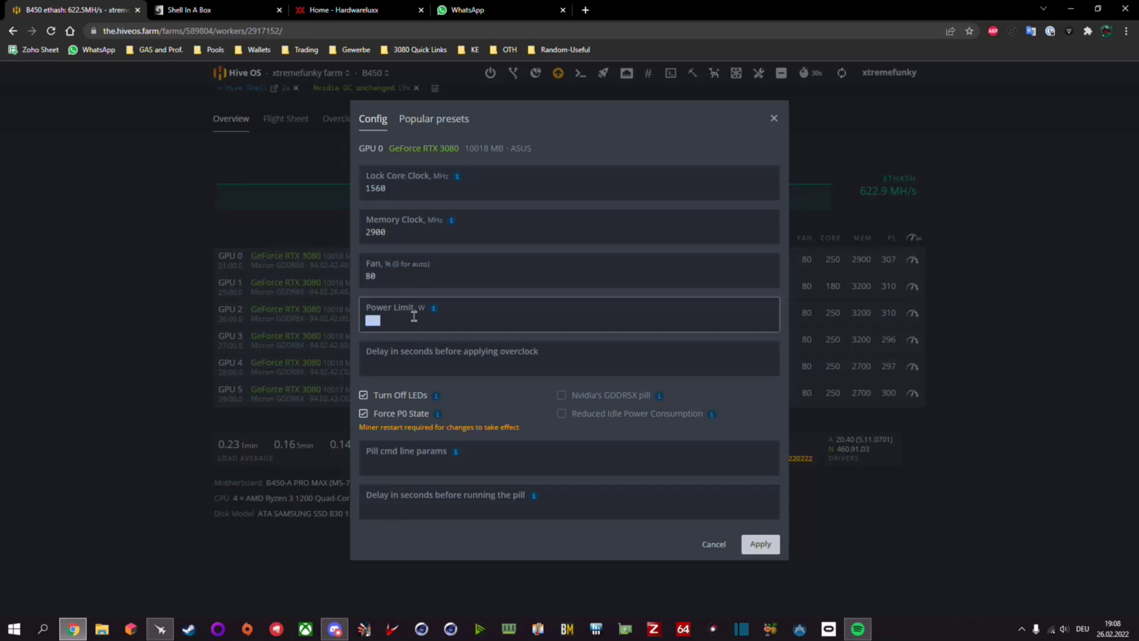
{"action": "key", "text": "BackSpace"}
{"action": "left_click", "coordinate": [433, 284]}
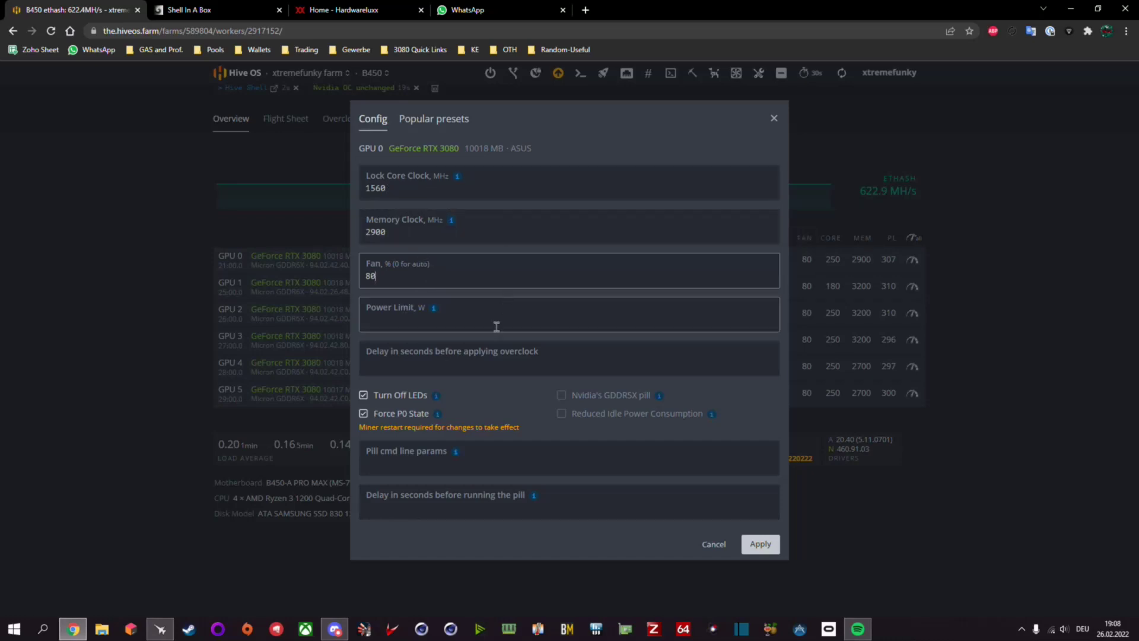
{"action": "left_click", "coordinate": [765, 544]}
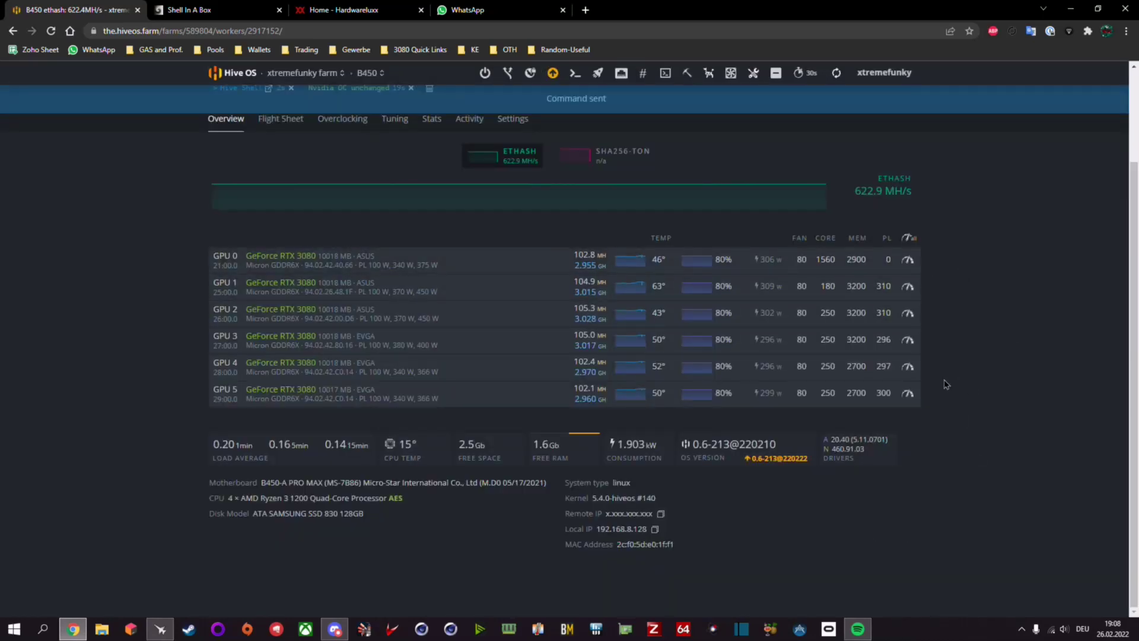
{"action": "key", "text": "ctrl+Tab"}
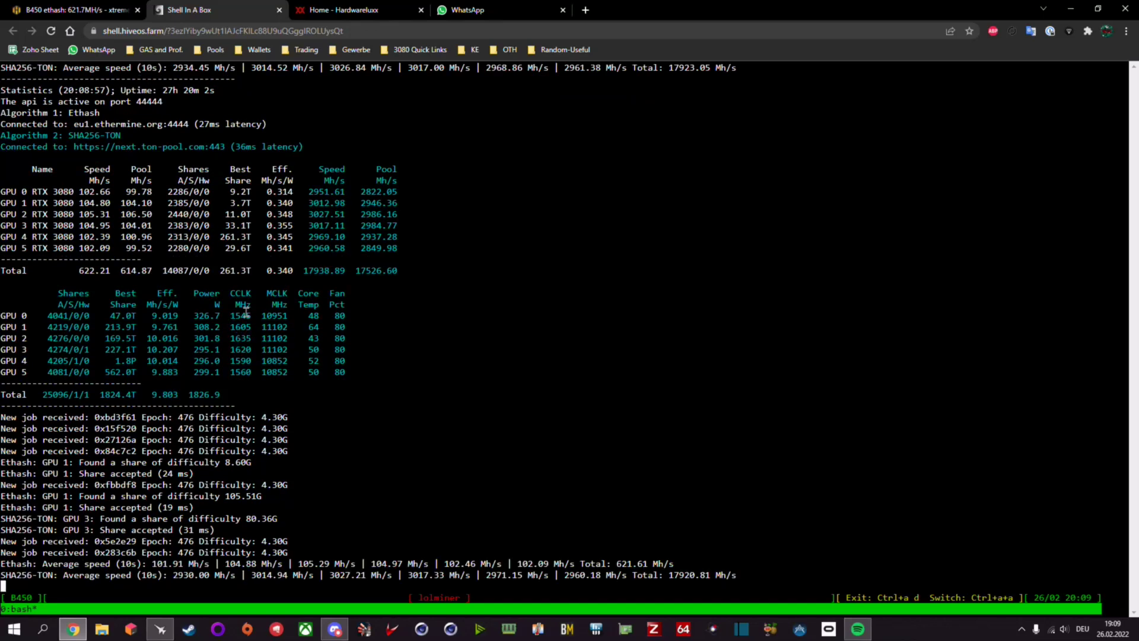
{"action": "key", "text": "ctrl+shift+Tab"}
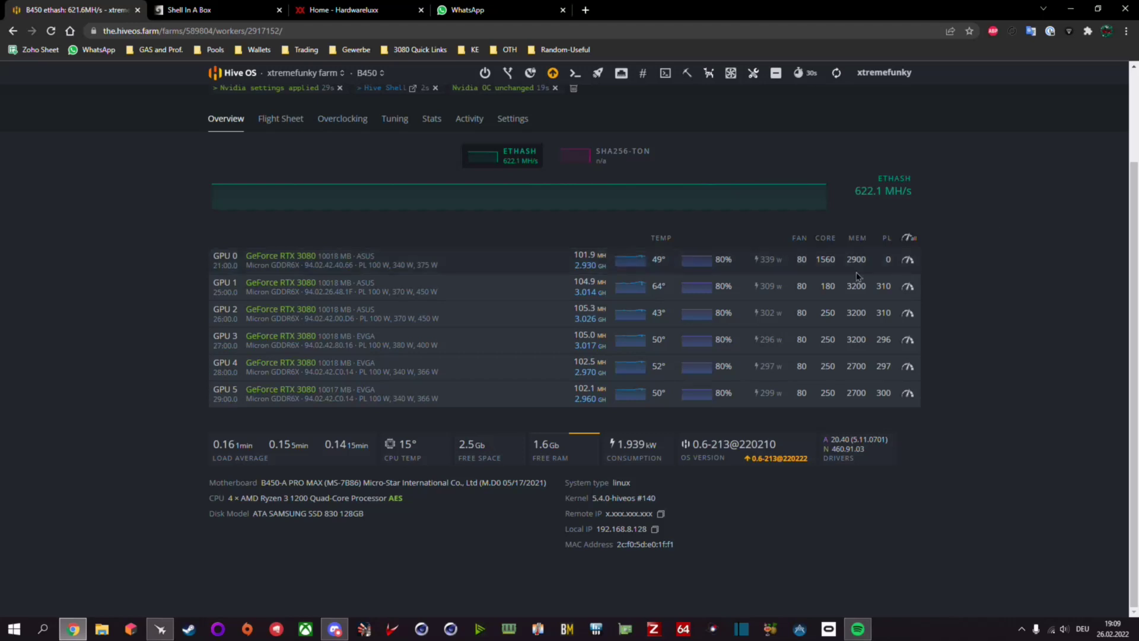
- Highlight GPU 0's 339 W power draw on the B450 overview, then deselect it
{"action": "double_click", "coordinate": [771, 259]}
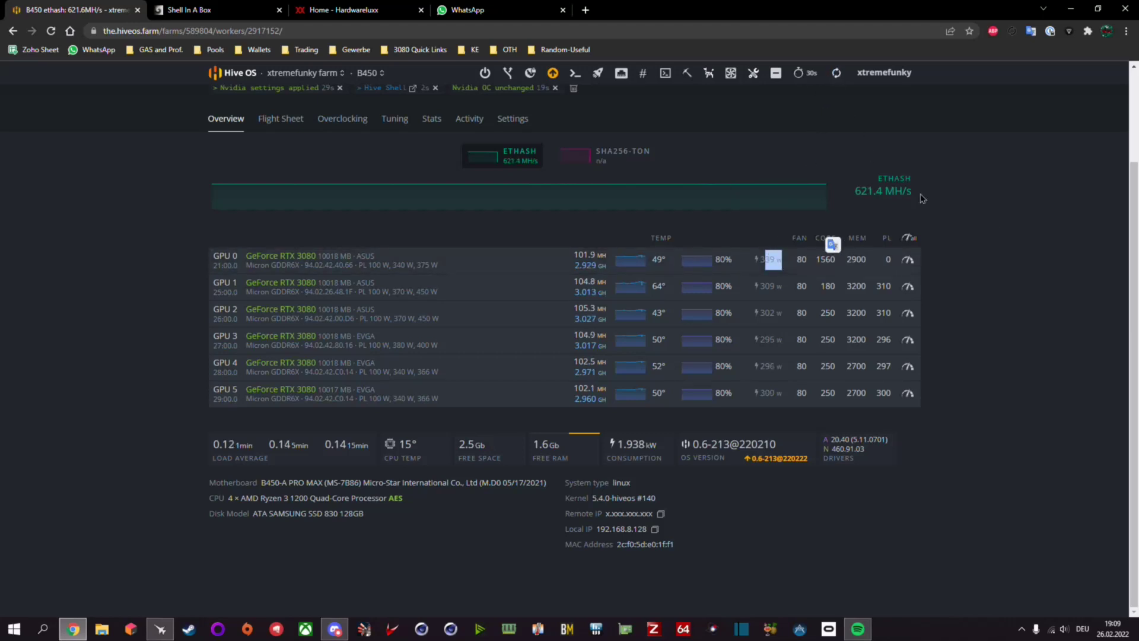
{"action": "left_click", "coordinate": [770, 259]}
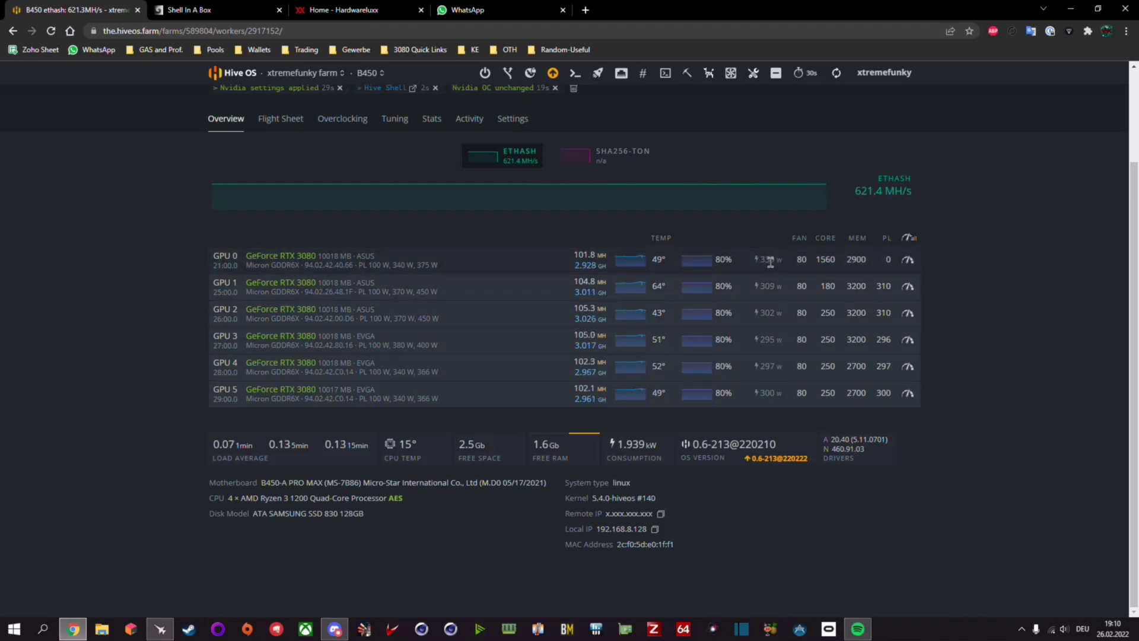
- Apply a 250 MHz core clock and 307 W power limit to GPU 0, then view the miner output
{"action": "left_click", "coordinate": [907, 264]}
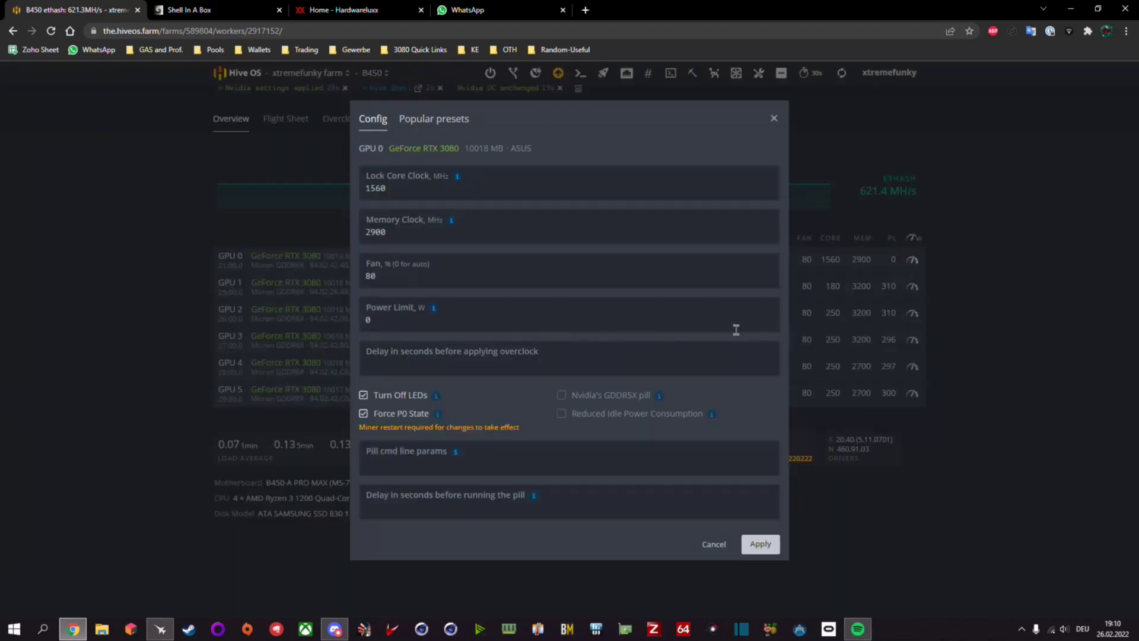
{"action": "double_click", "coordinate": [425, 193]}
{"action": "type", "text": "250"}
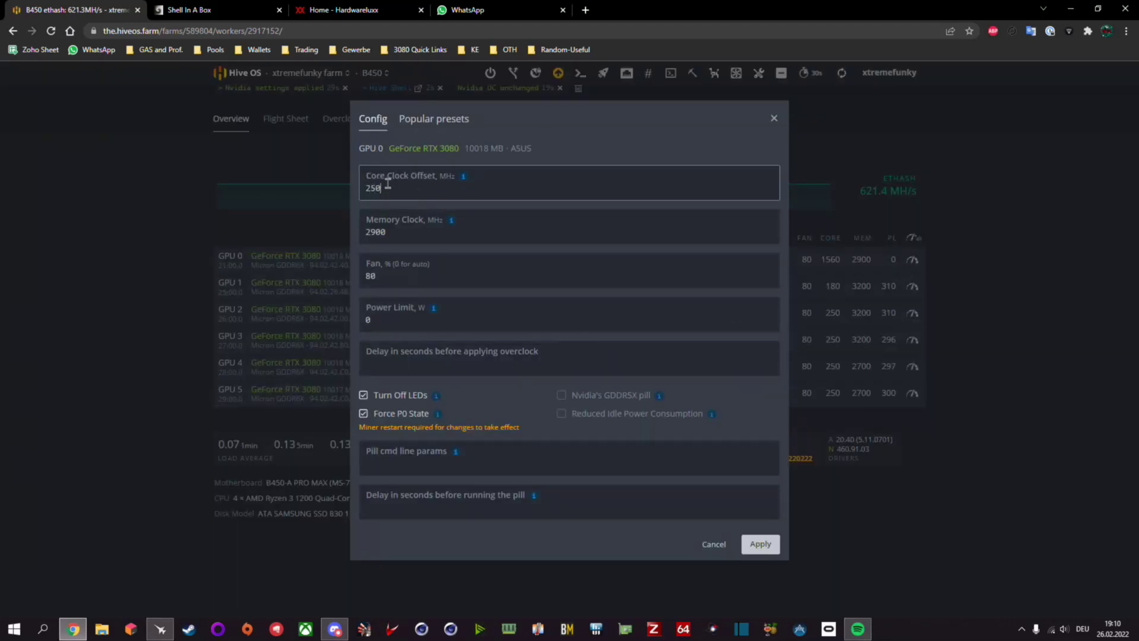
{"action": "left_click", "coordinate": [401, 320]}
{"action": "double_click", "coordinate": [403, 321]}
{"action": "type", "text": "307"}
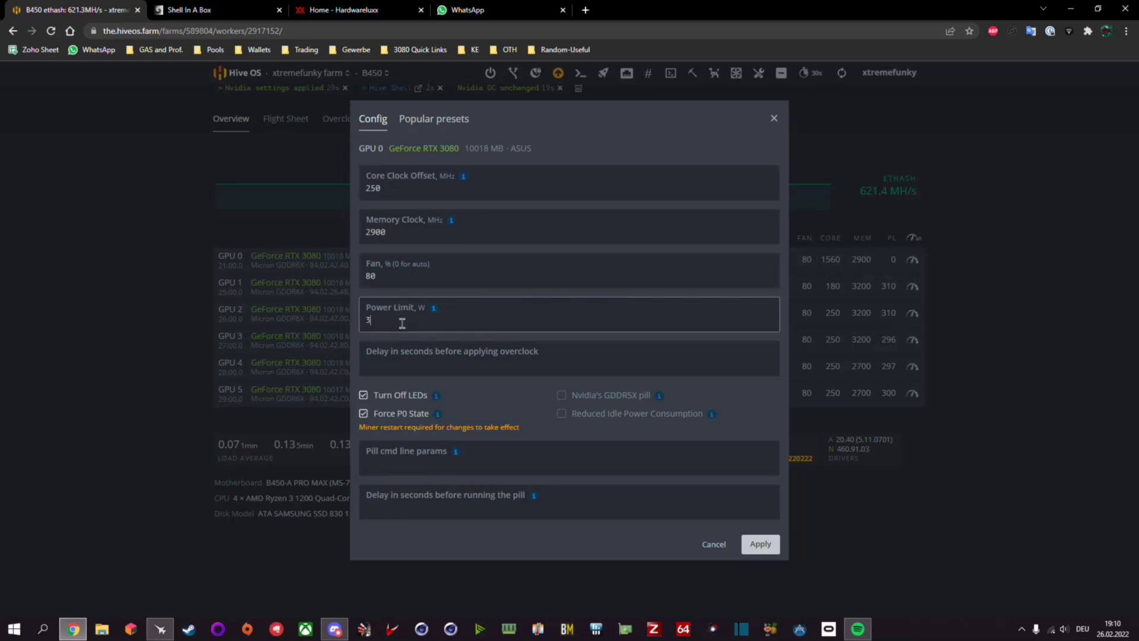
{"action": "left_click", "coordinate": [752, 542]}
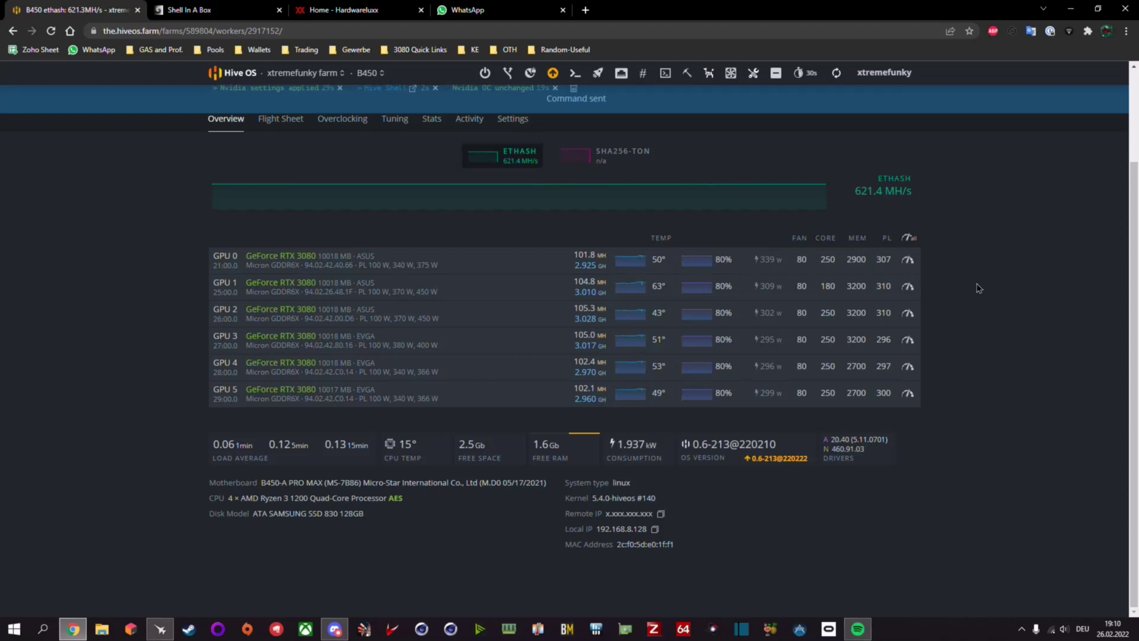
{"action": "left_click", "coordinate": [190, 10]}
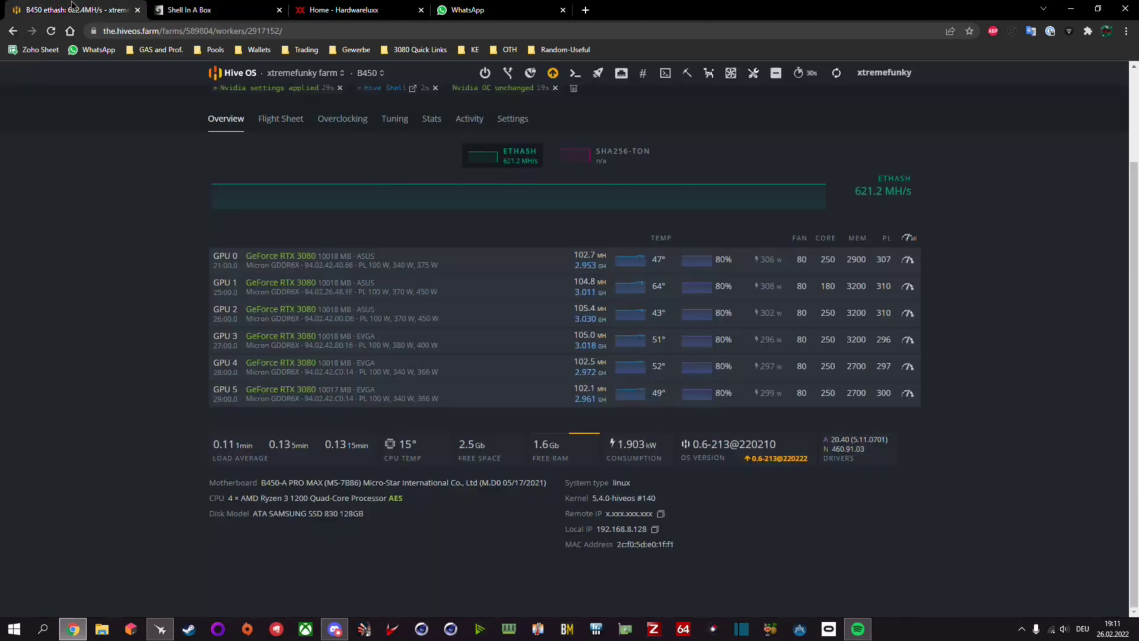
- Compare the worker overview hashrates with the miner terminal, ending on the B450 overview
{"action": "left_click", "coordinate": [77, 10]}
{"action": "left_click", "coordinate": [264, 10]}
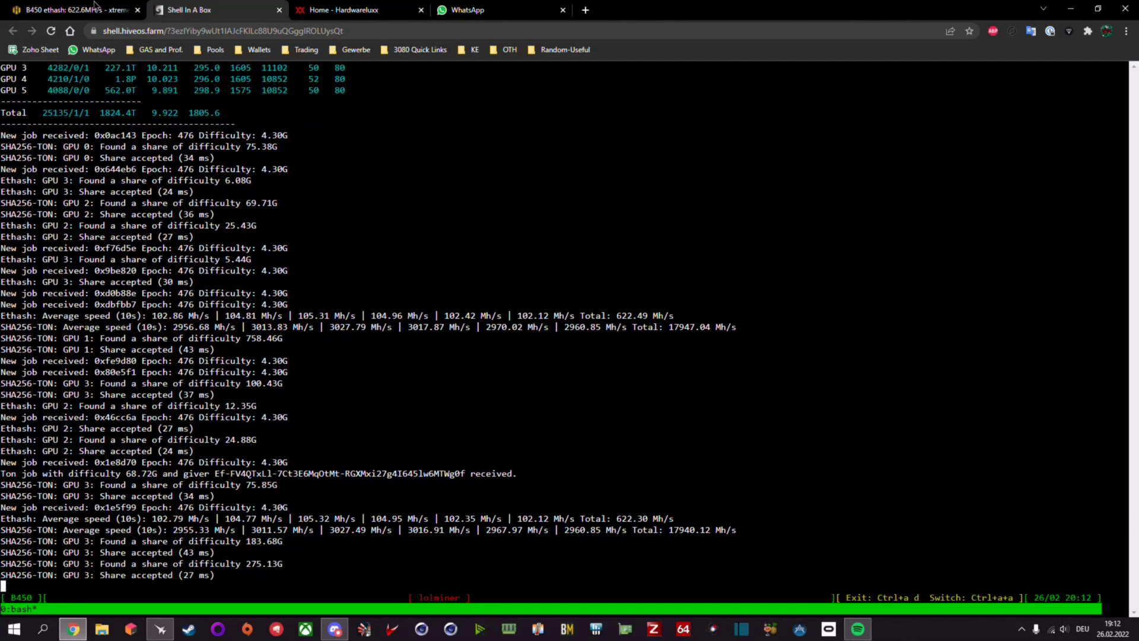
{"action": "left_click", "coordinate": [95, 9]}
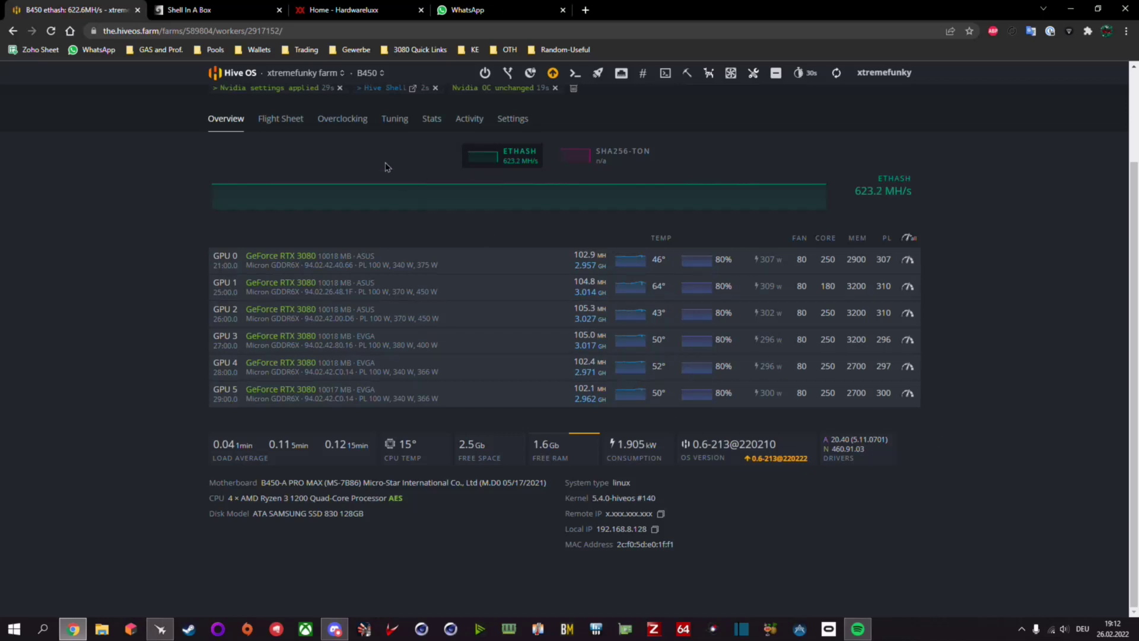
- Open the ETH+TON B450 flight sheet for editing from the worker's Flight Sheet tab
{"action": "left_click", "coordinate": [295, 120]}
{"action": "scroll", "coordinate": [911, 460], "scroll_direction": "down", "scroll_amount": 6}
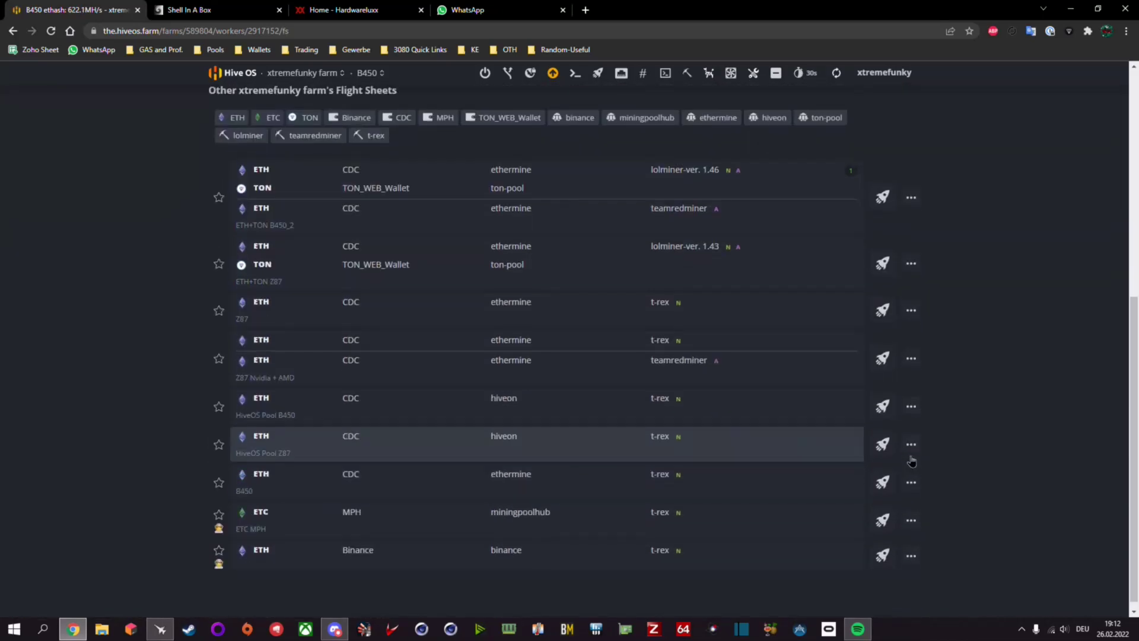
{"action": "scroll", "coordinate": [911, 460], "scroll_direction": "up", "scroll_amount": 4}
{"action": "left_click", "coordinate": [912, 226]}
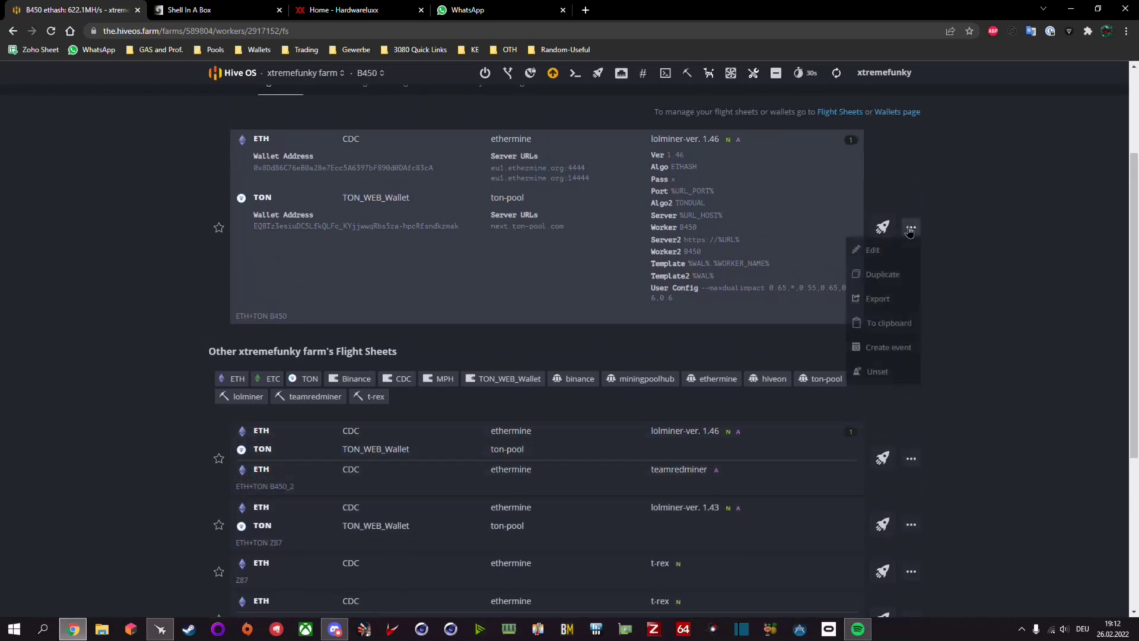
{"action": "left_click", "coordinate": [884, 252]}
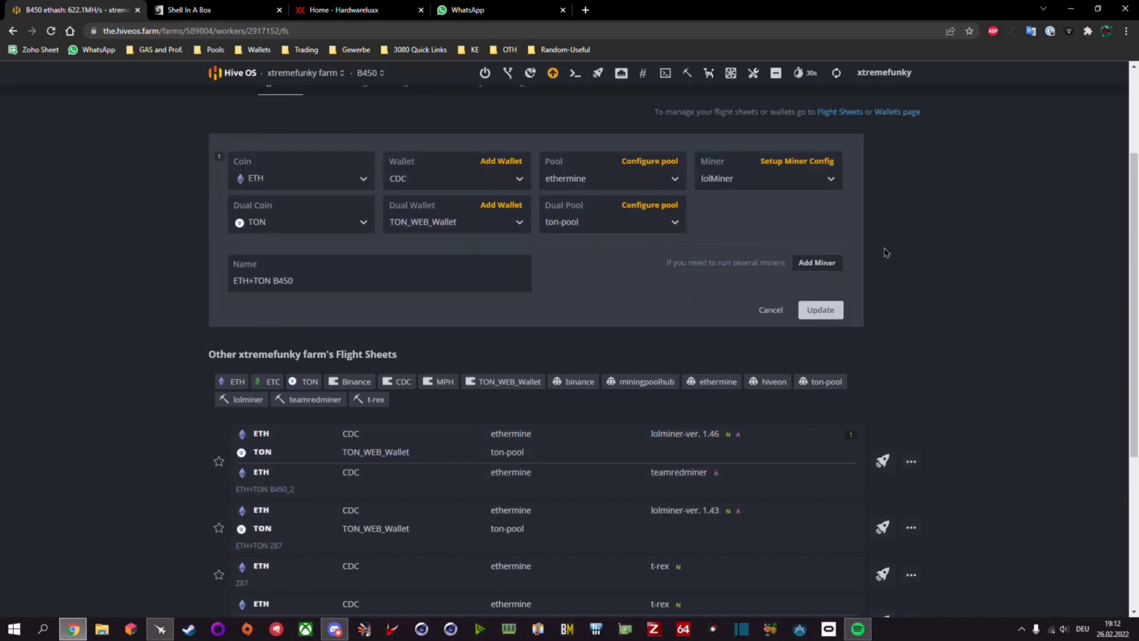
- Inspect the lolMiner maxdualimpact extra config arguments, then cancel without changes
{"action": "left_click", "coordinate": [797, 160]}
{"action": "left_click", "coordinate": [499, 435]}
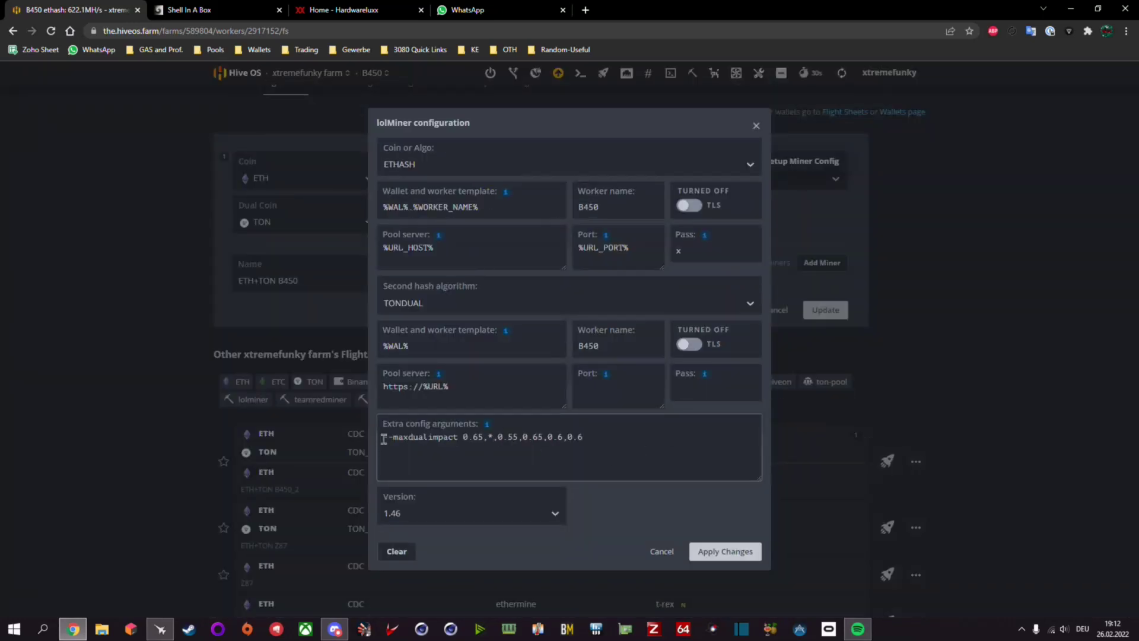
{"action": "left_click_drag", "start_coordinate": [382, 438], "coordinate": [455, 437]}
{"action": "left_click", "coordinate": [530, 459]}
{"action": "key", "text": "Right"}
{"action": "key", "text": "Right"}
{"action": "key", "text": "Right"}
{"action": "left_click_drag", "start_coordinate": [504, 439], "coordinate": [594, 439]}
{"action": "left_click", "coordinate": [676, 458]}
{"action": "left_click", "coordinate": [663, 552]}
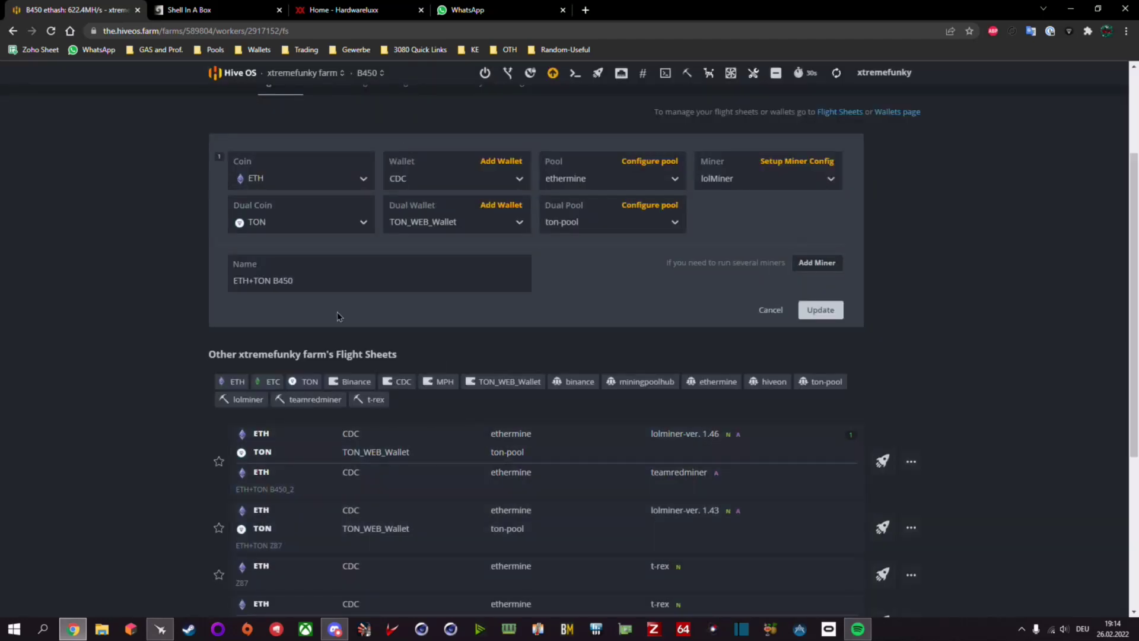
- Switch from the flight sheet editor to the B450 worker's Overview tab
{"action": "scroll", "coordinate": [310, 263], "scroll_direction": "up", "scroll_amount": 3}
{"action": "left_click", "coordinate": [226, 214]}
{"action": "scroll", "coordinate": [395, 250], "scroll_direction": "down", "scroll_amount": 2}
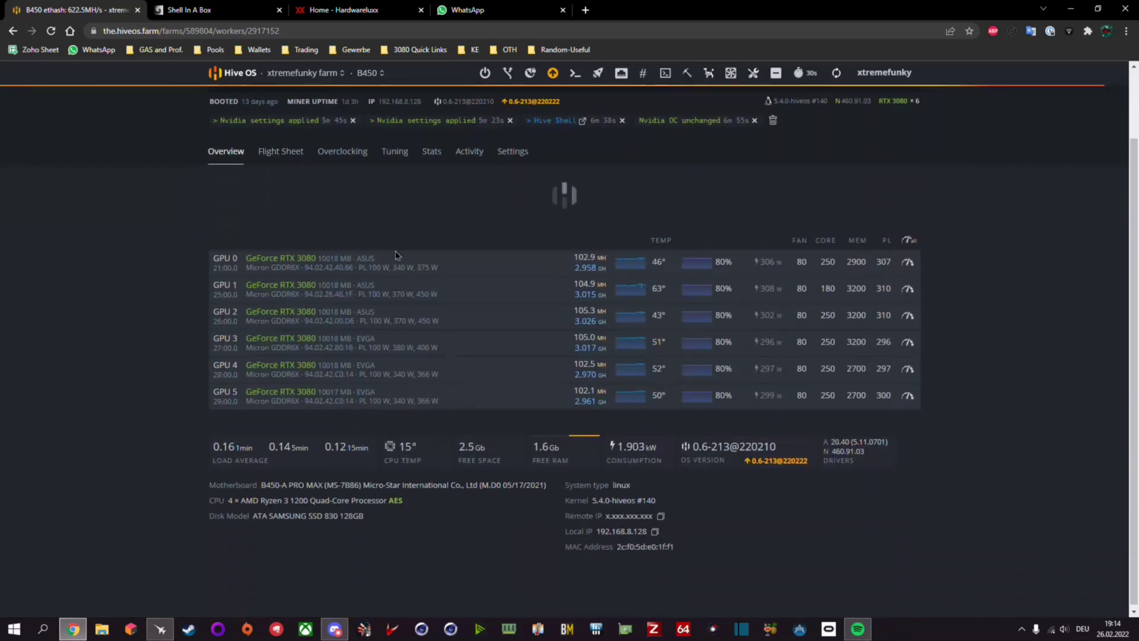